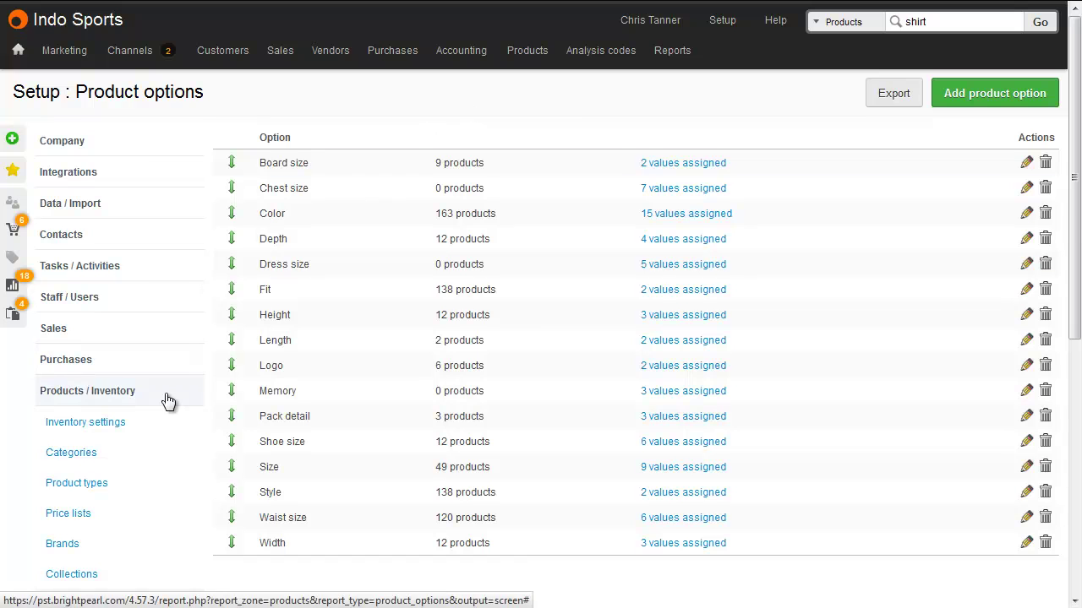
Step: Open the Import Products page from the Data / Import section of the Setup sidebar
scroll(156, 449, down, 3)
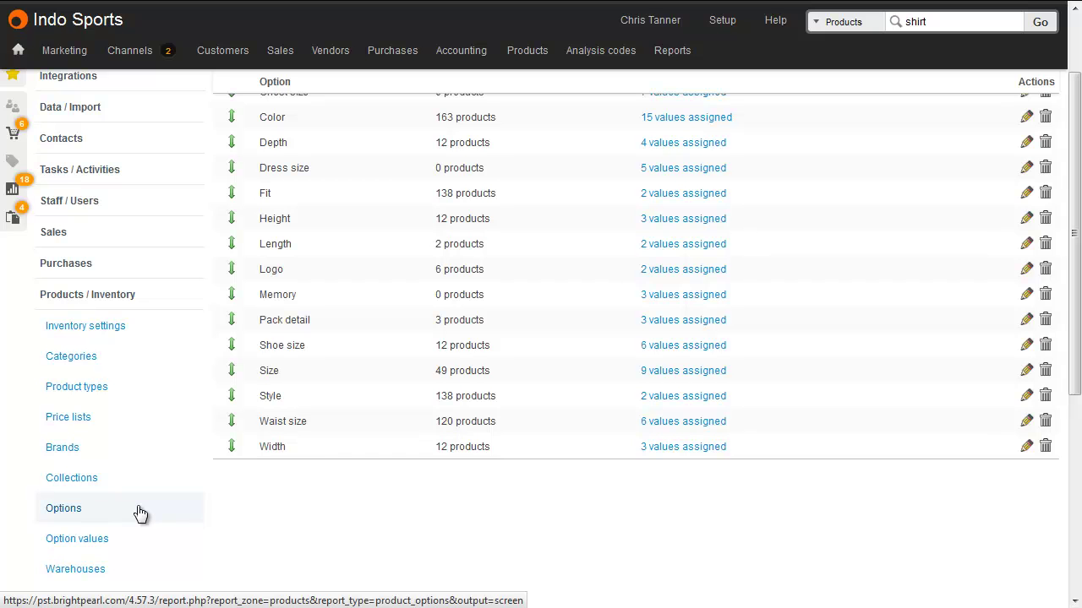
scroll(140, 514, up, 3)
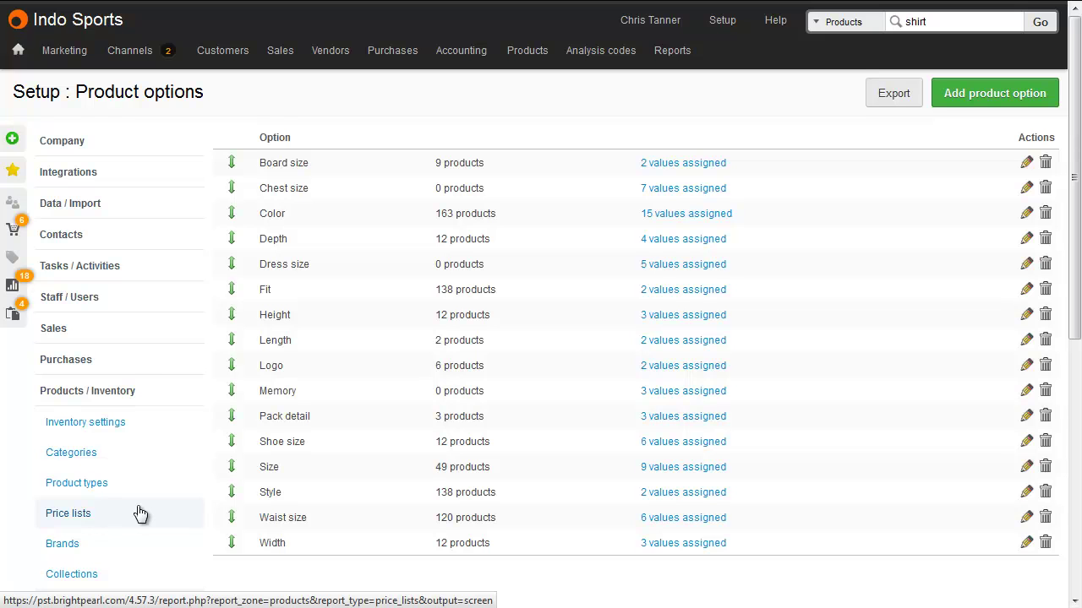
click(136, 207)
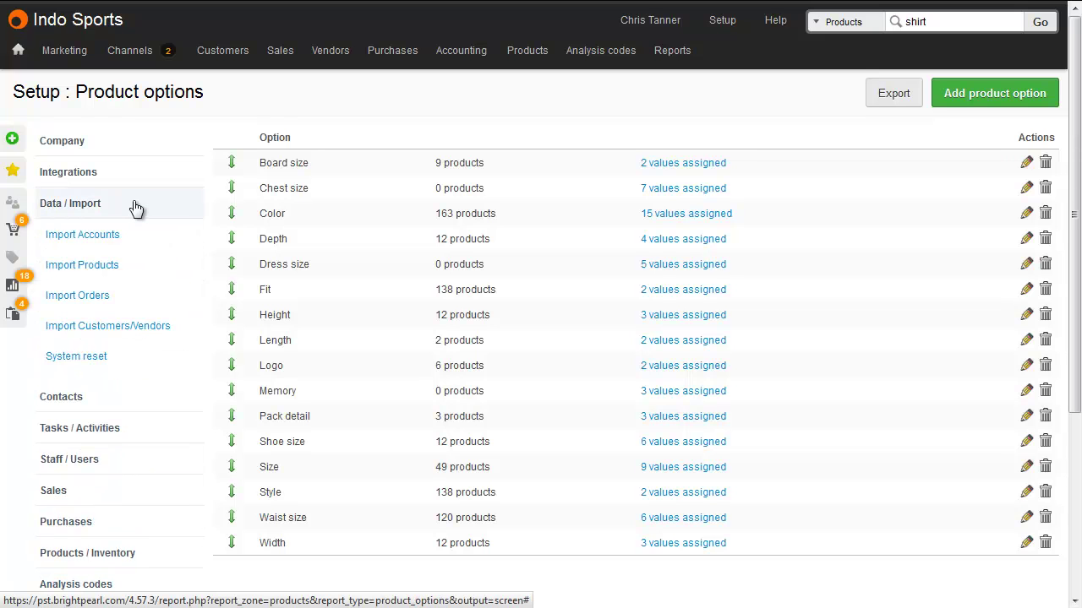
click(133, 268)
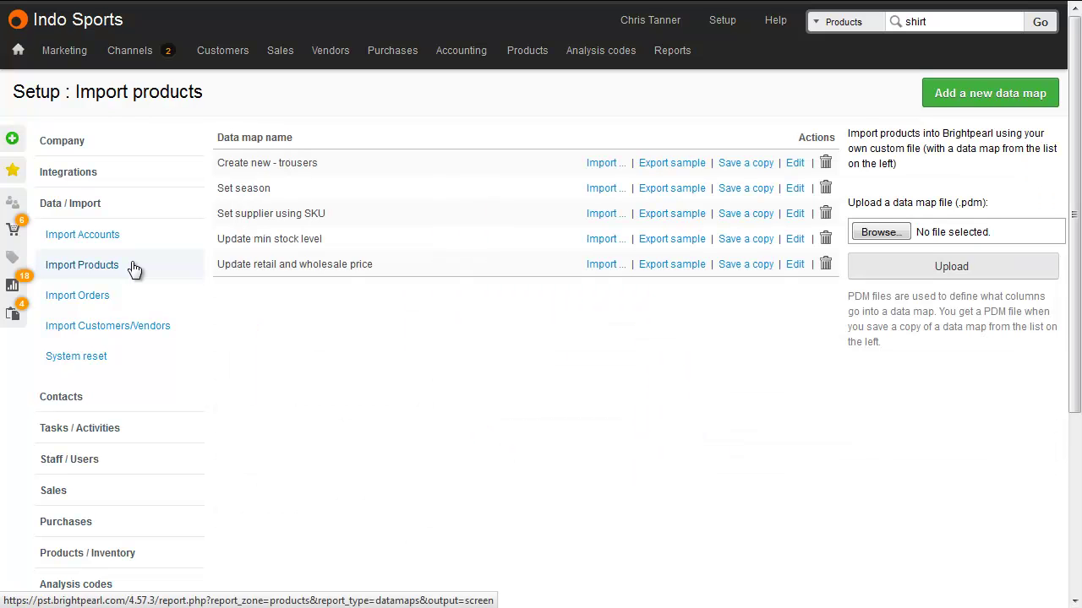
Step: Test-import Create new - trousers.xls with Skip items off and missing option values, brands and categories created
click(795, 163)
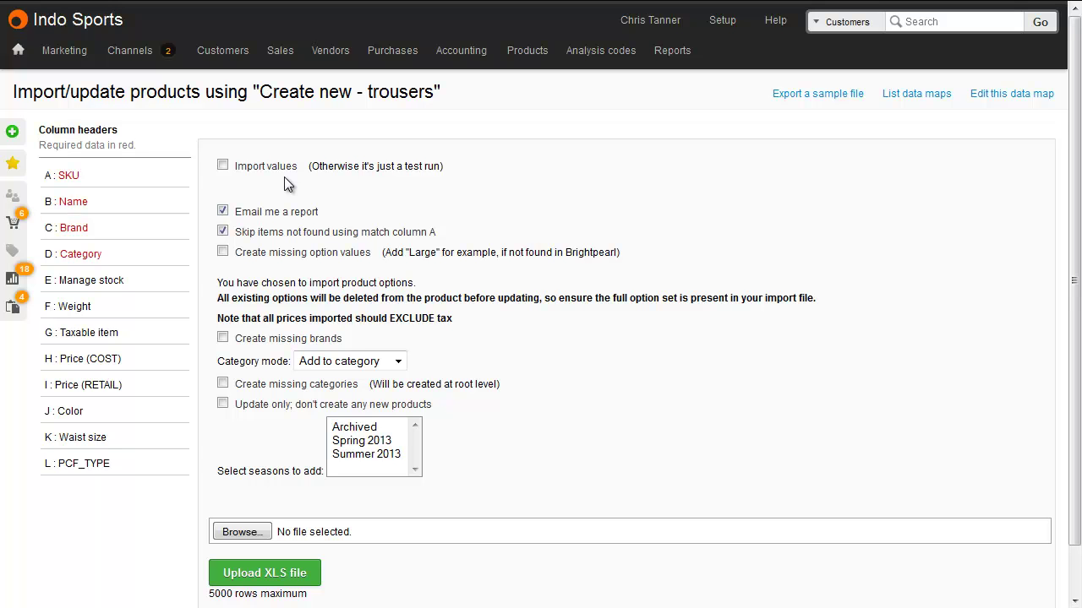
click(288, 234)
click(293, 253)
click(293, 341)
click(297, 385)
click(261, 532)
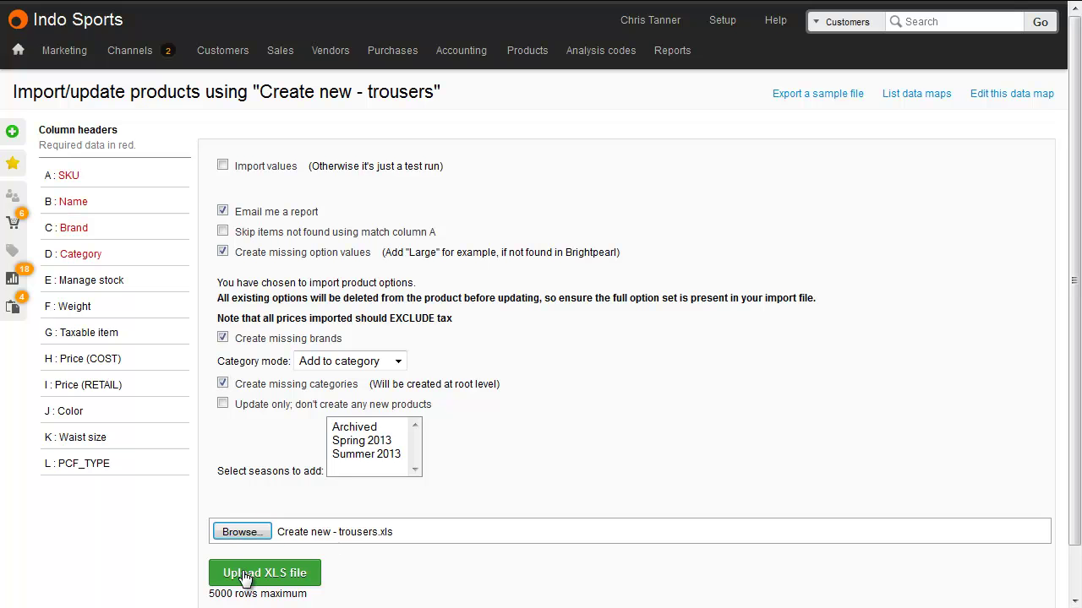
click(264, 573)
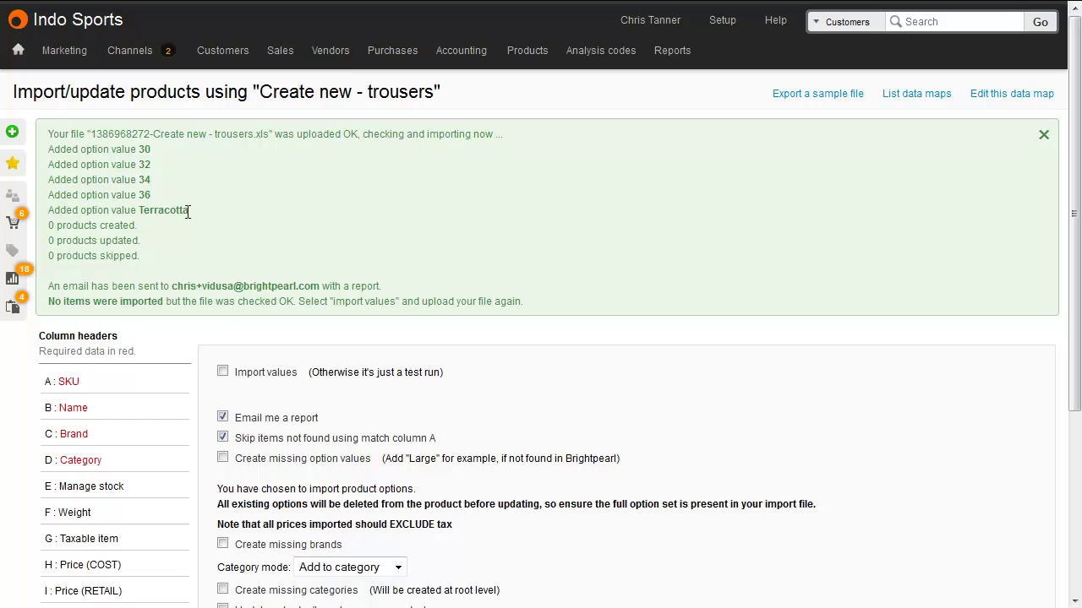
Step: Run a real import of Create new - trousers.xls with Import values on and Skip items off
scroll(188, 212, down, 3)
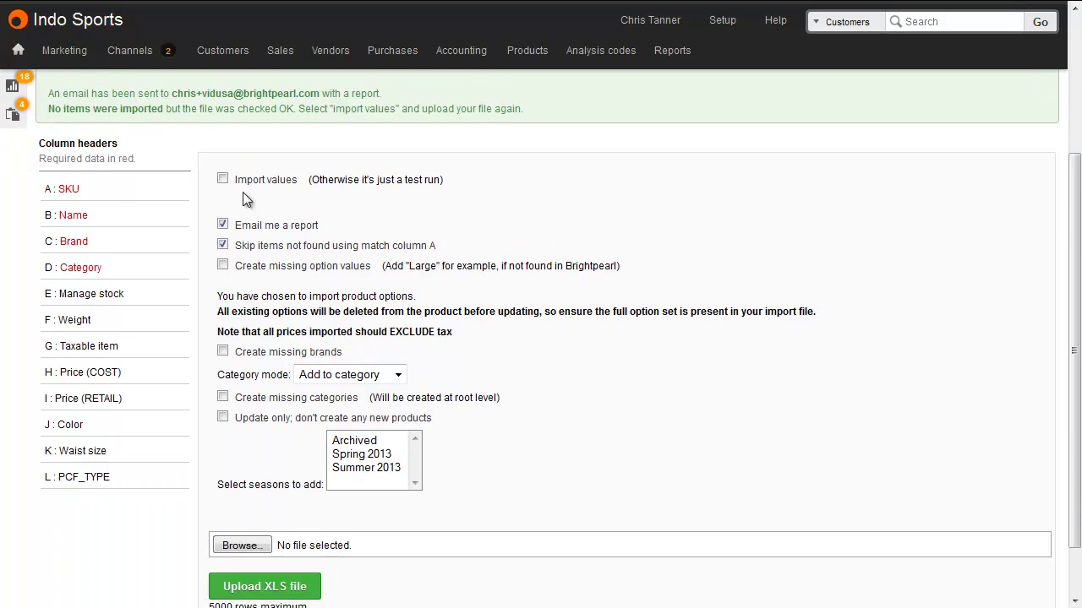
click(256, 181)
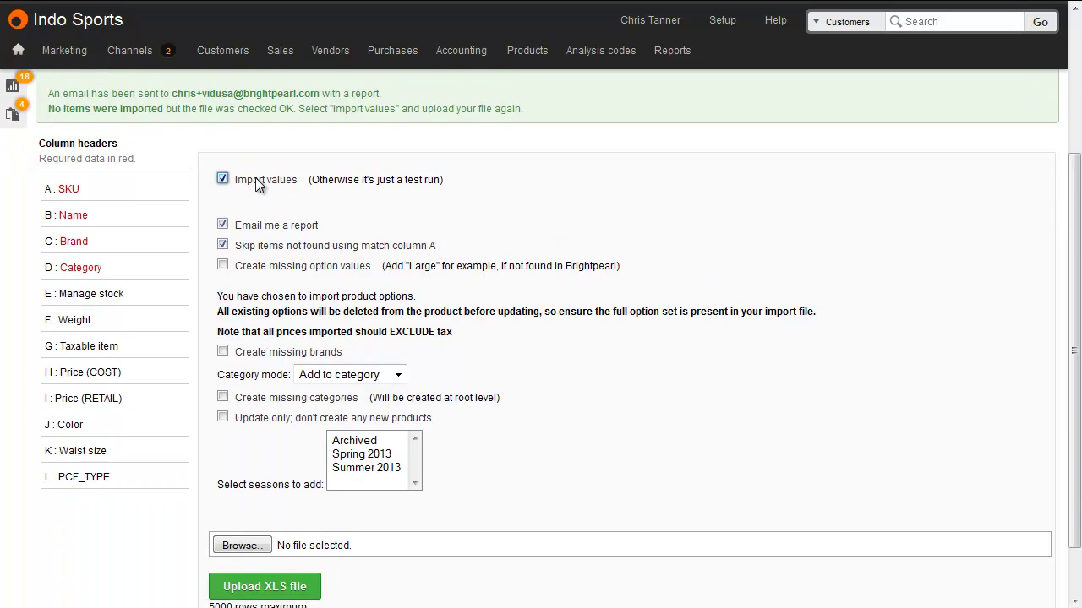
click(256, 245)
scroll(255, 242, down, 1)
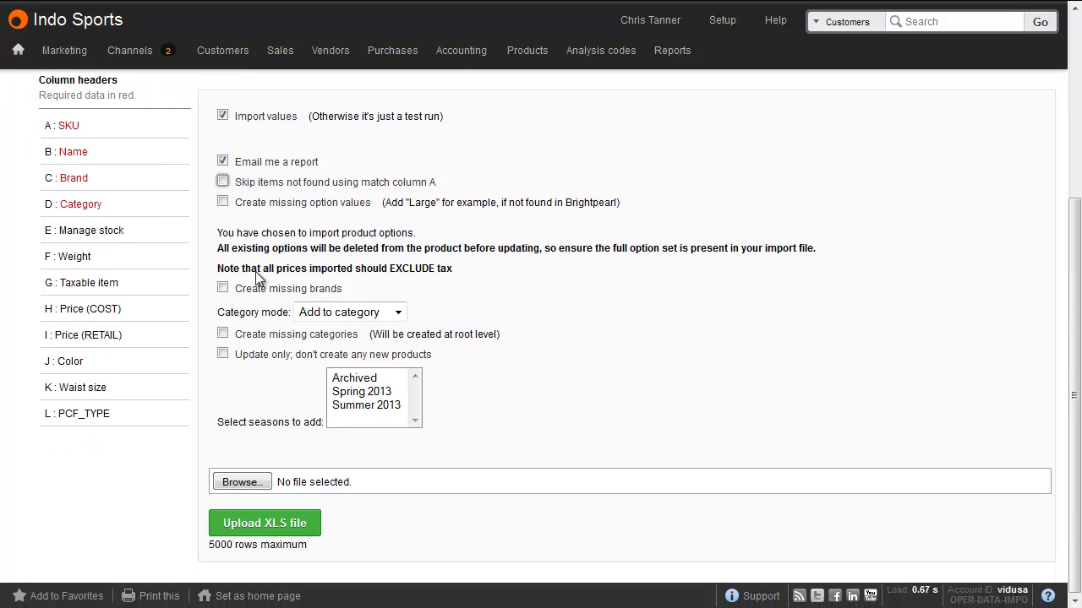
click(241, 481)
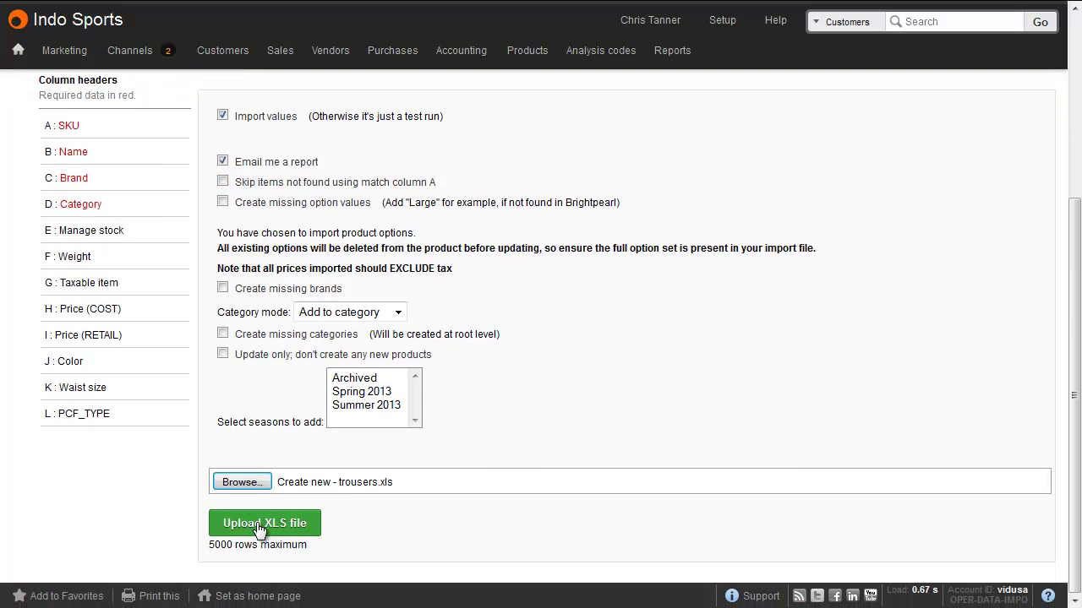
click(256, 522)
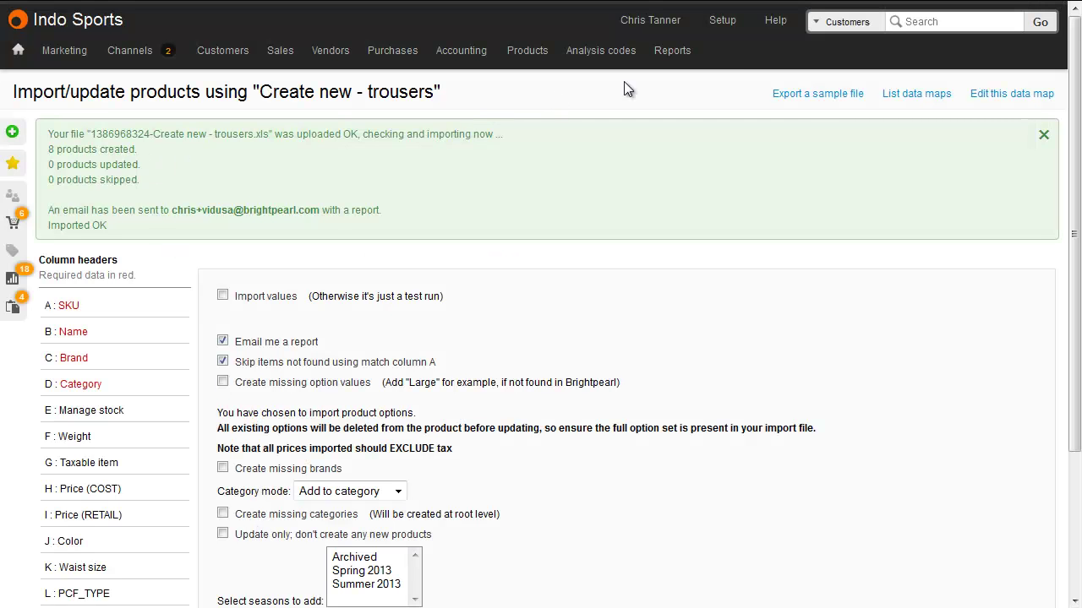
Step: Search products for 'trousers'
click(858, 22)
click(852, 93)
text(trousers)
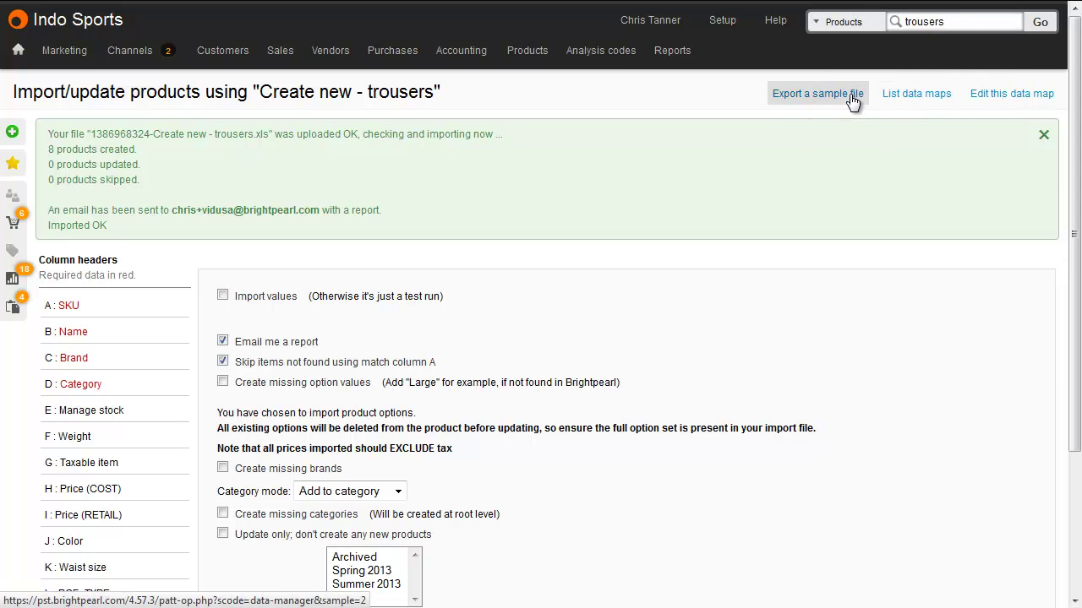
key(Return)
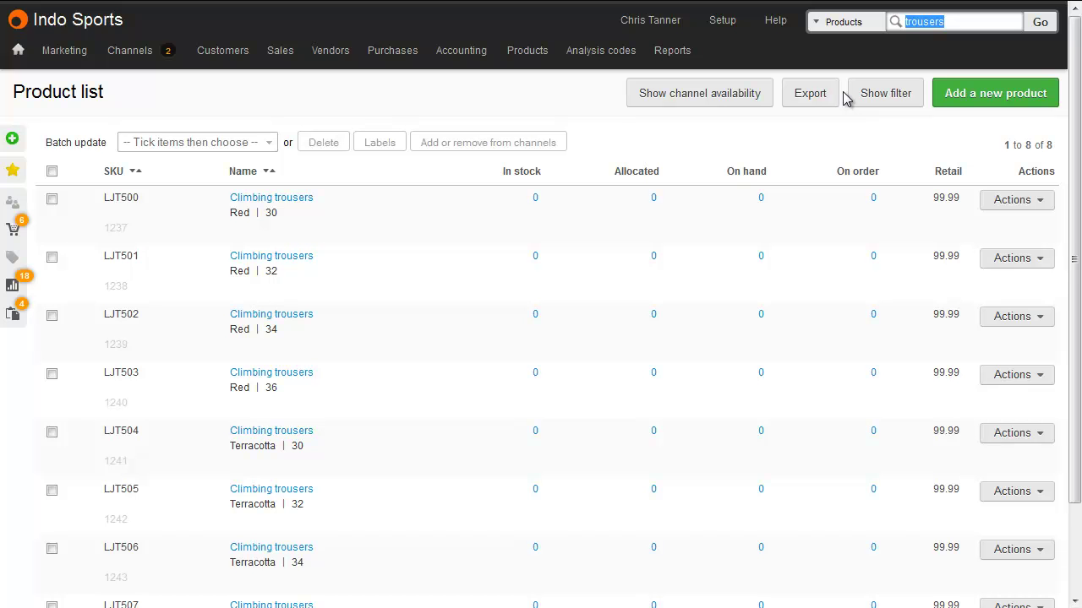
Step: Open the SKUs of the first Climbing trousers product's variant group
click(995, 201)
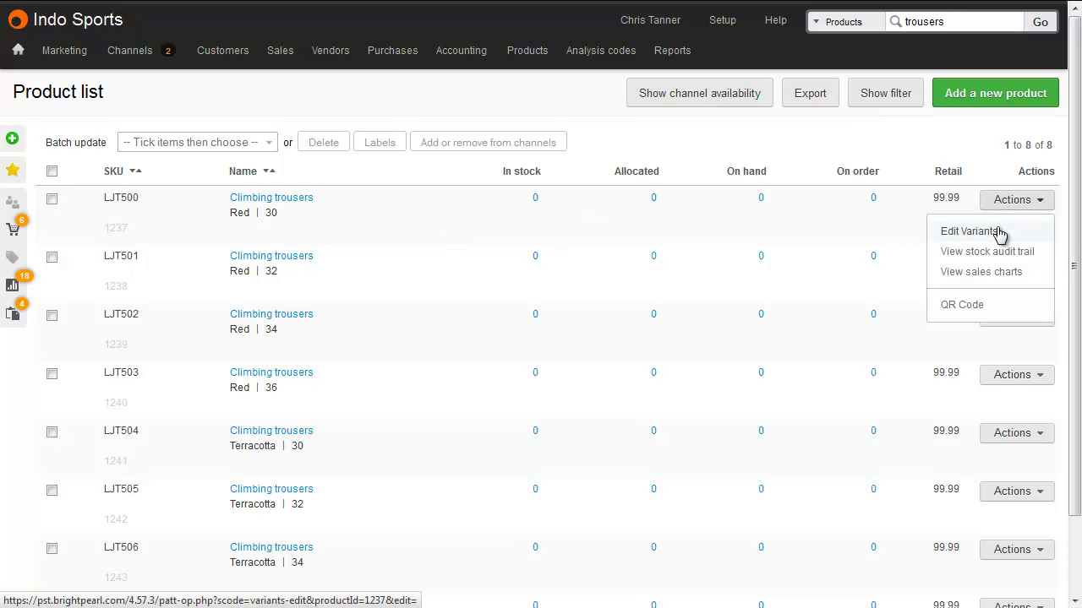
click(968, 232)
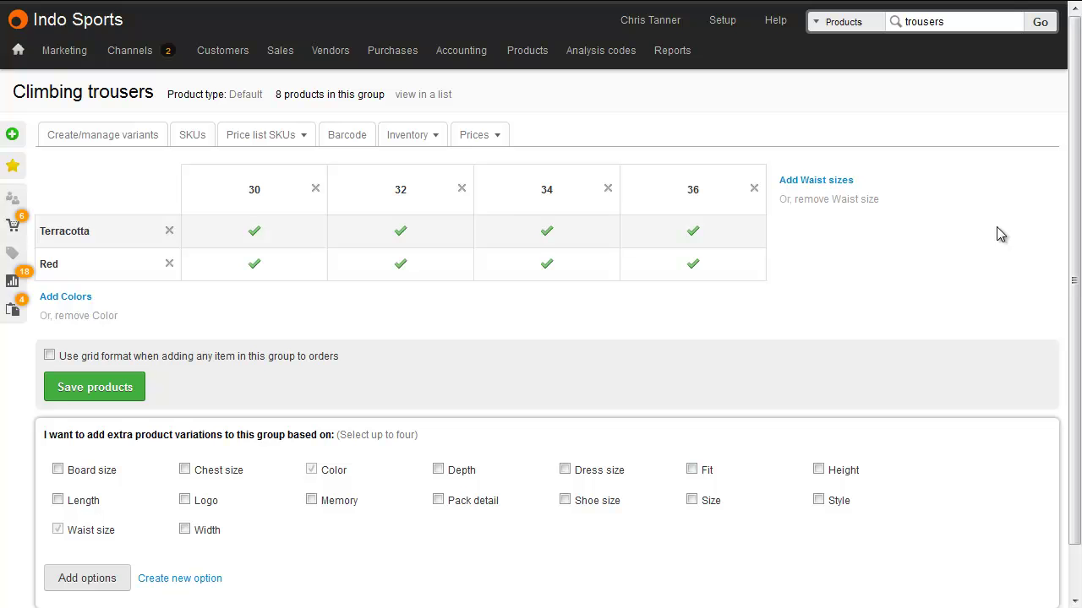
click(193, 138)
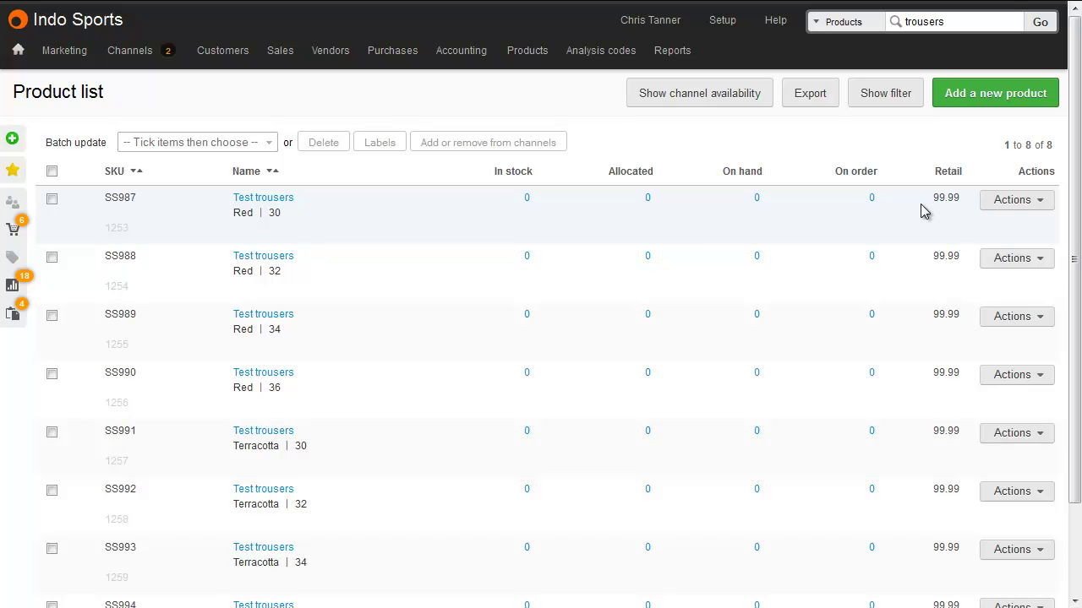
Step: Filter the product list to items whose Type field matches 'trousers'
click(906, 103)
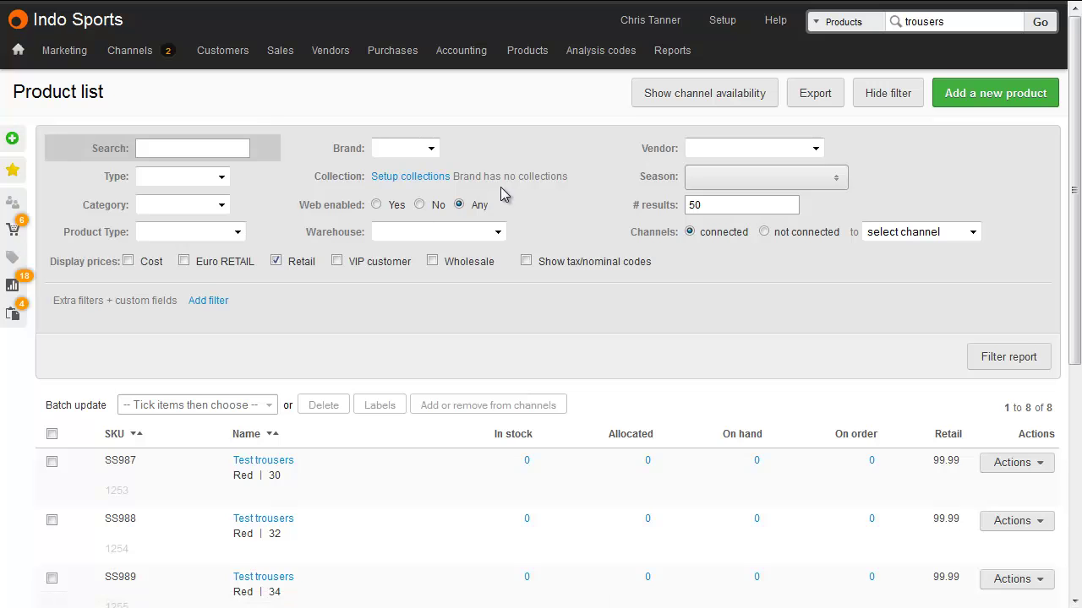
click(211, 301)
click(223, 335)
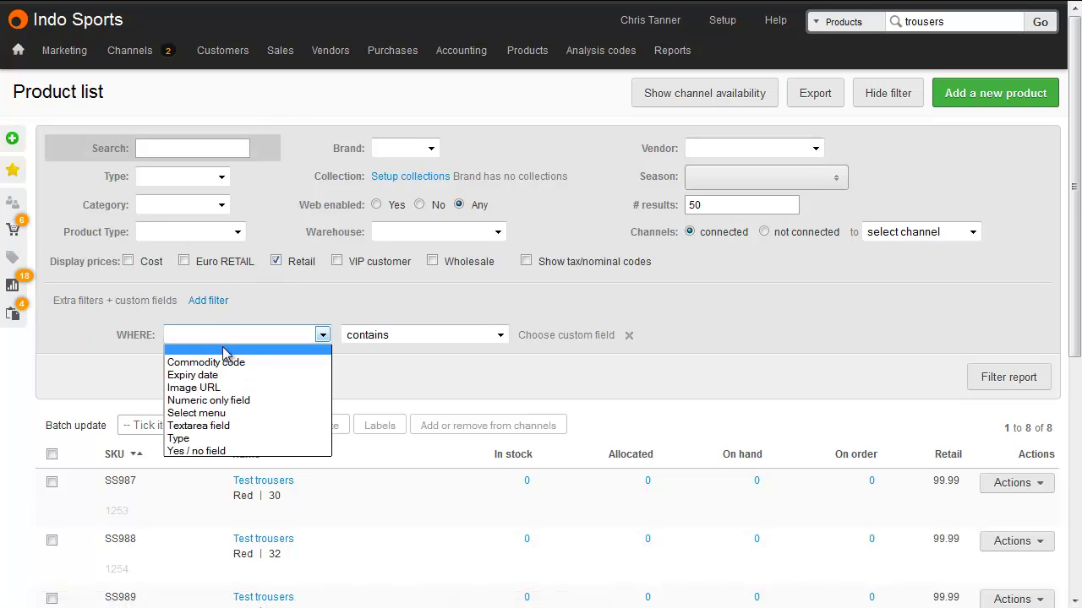
click(225, 439)
click(551, 334)
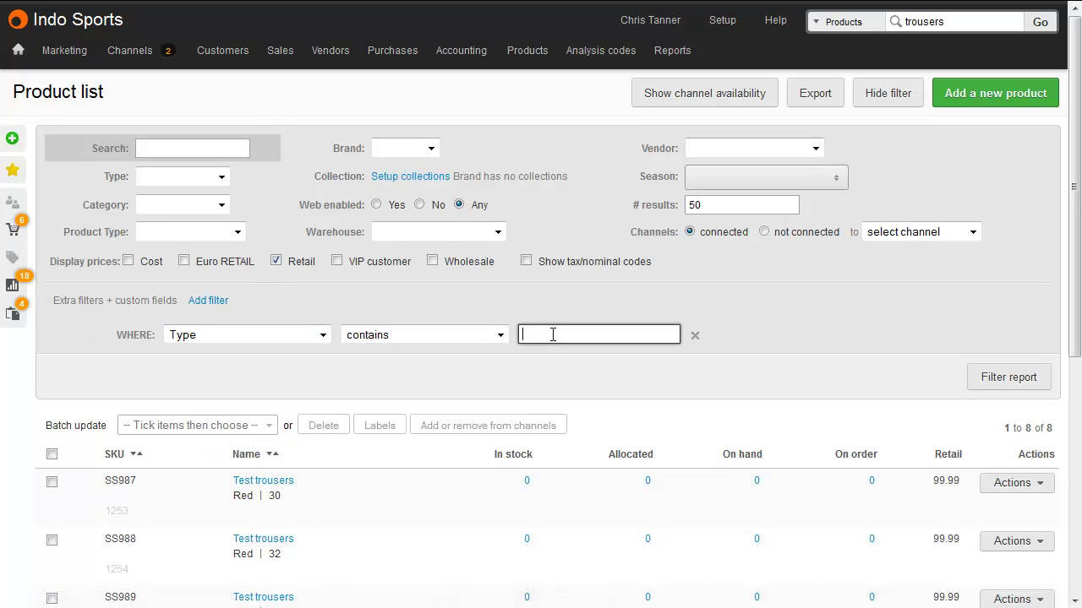
text(trousers)
click(993, 382)
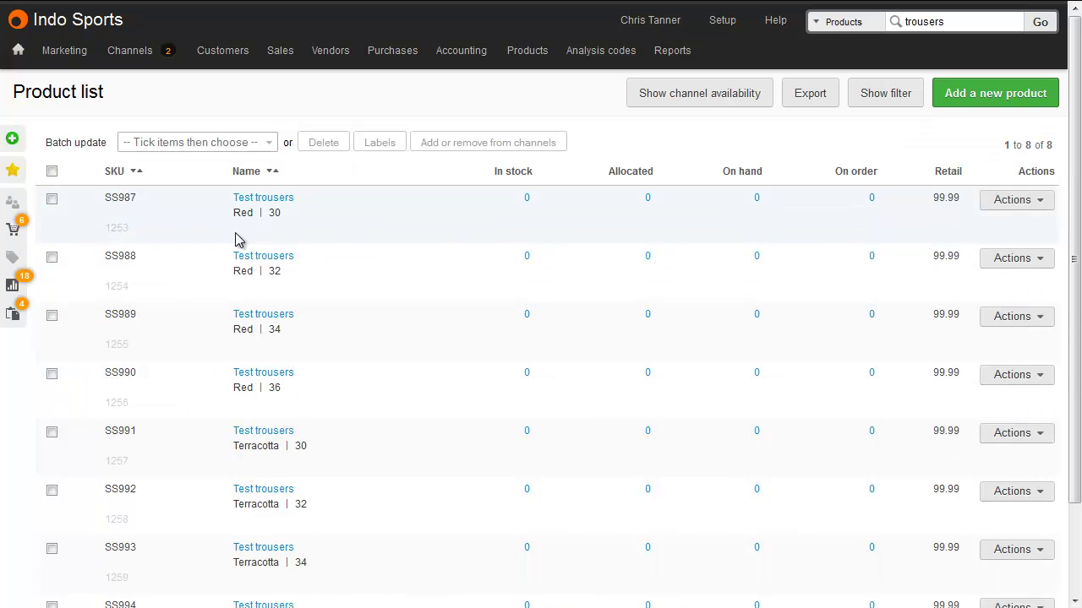
Step: Batch-update all eight selected products to product type Trousers
click(51, 171)
click(203, 140)
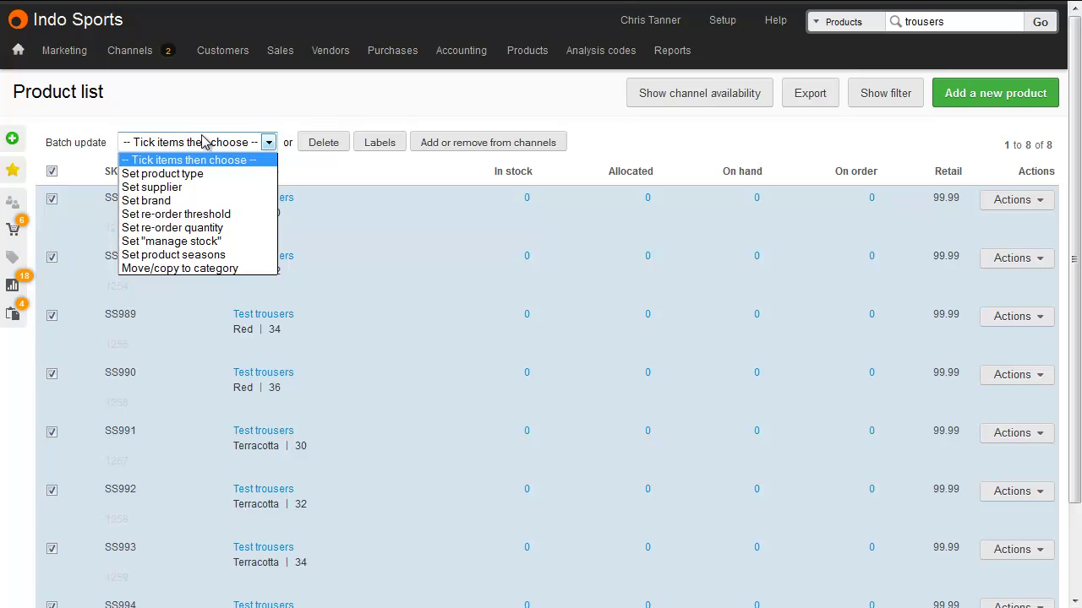
click(211, 177)
click(312, 153)
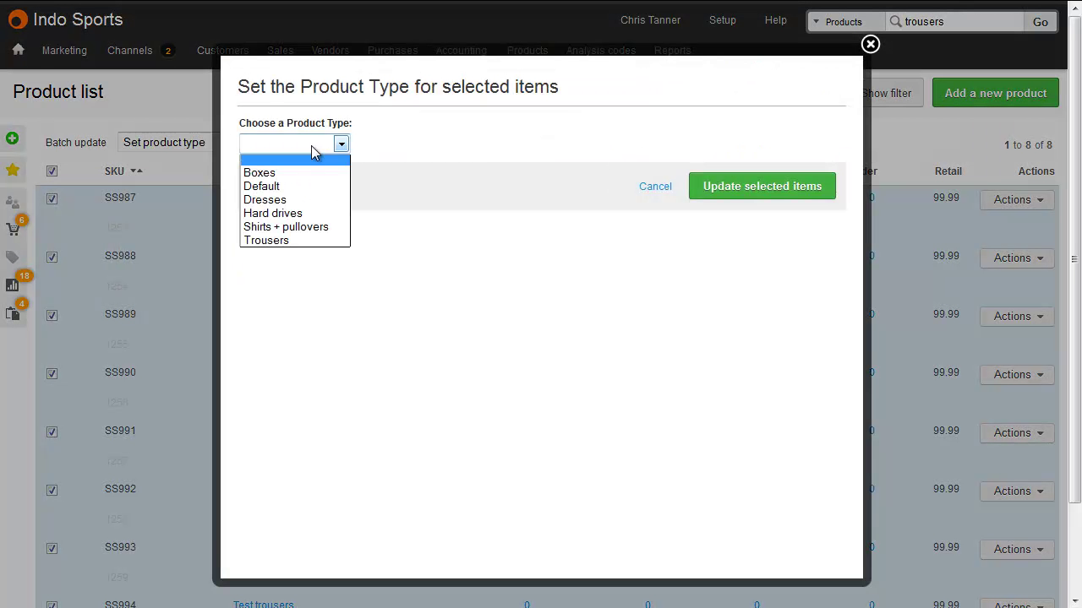
click(309, 242)
click(768, 186)
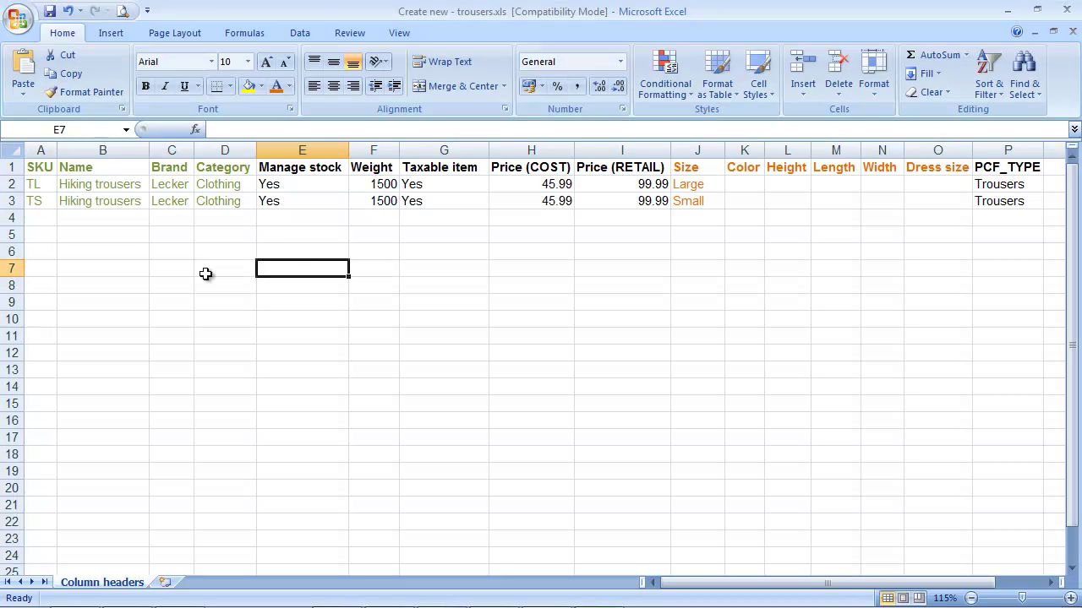
drag(40, 188, 42, 203)
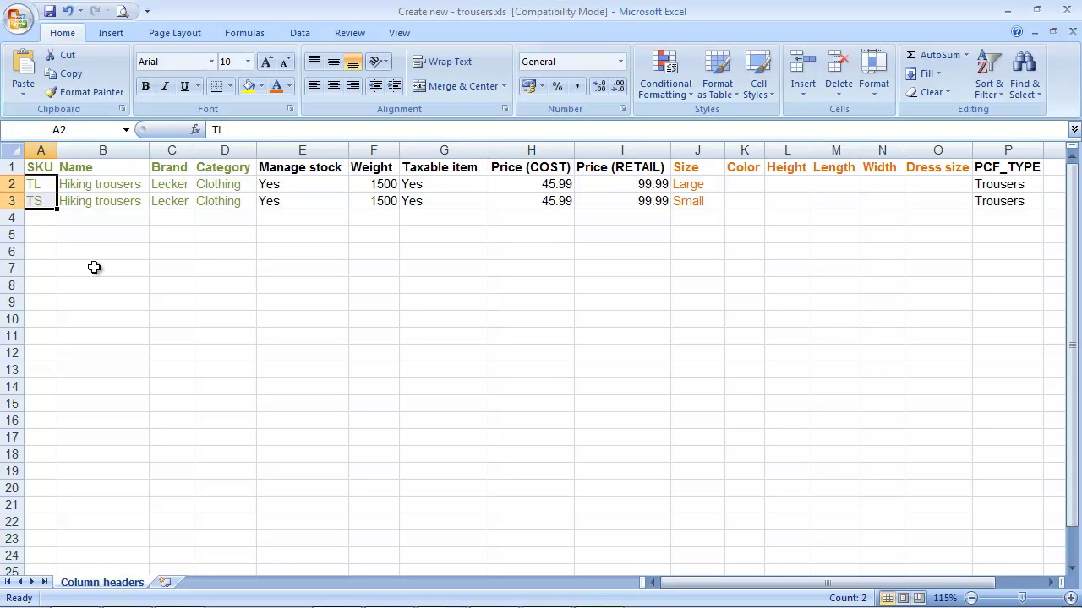
drag(116, 182, 119, 200)
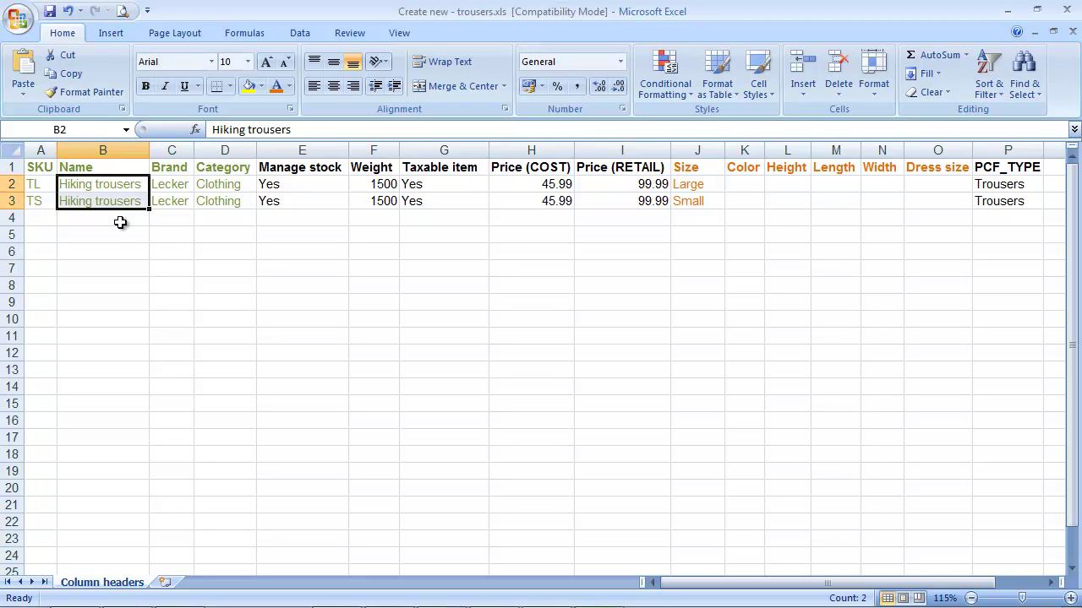
click(120, 223)
drag(718, 188, 717, 202)
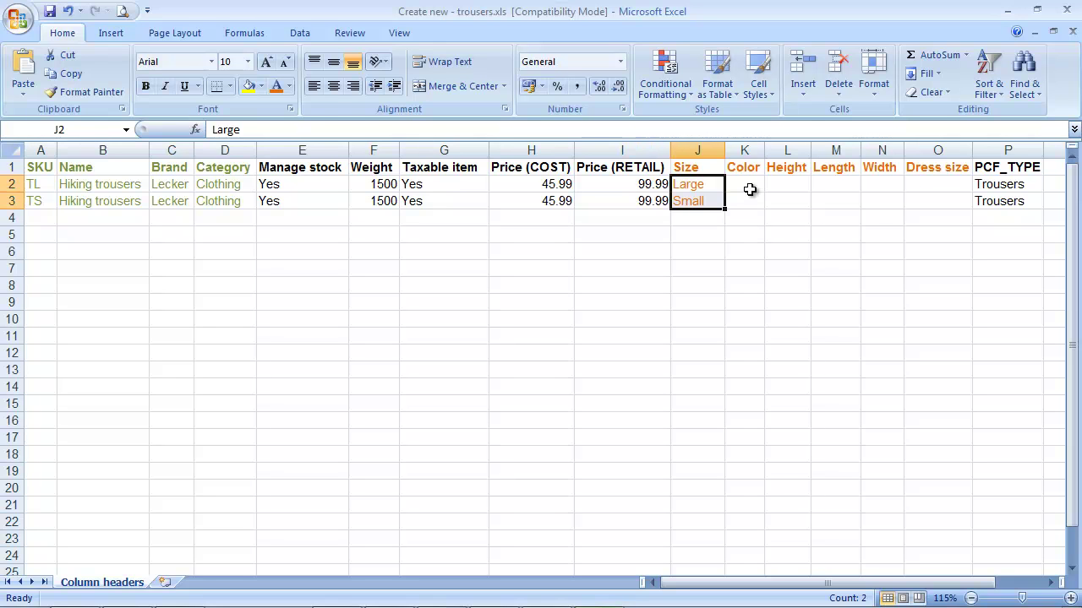
drag(751, 184, 932, 203)
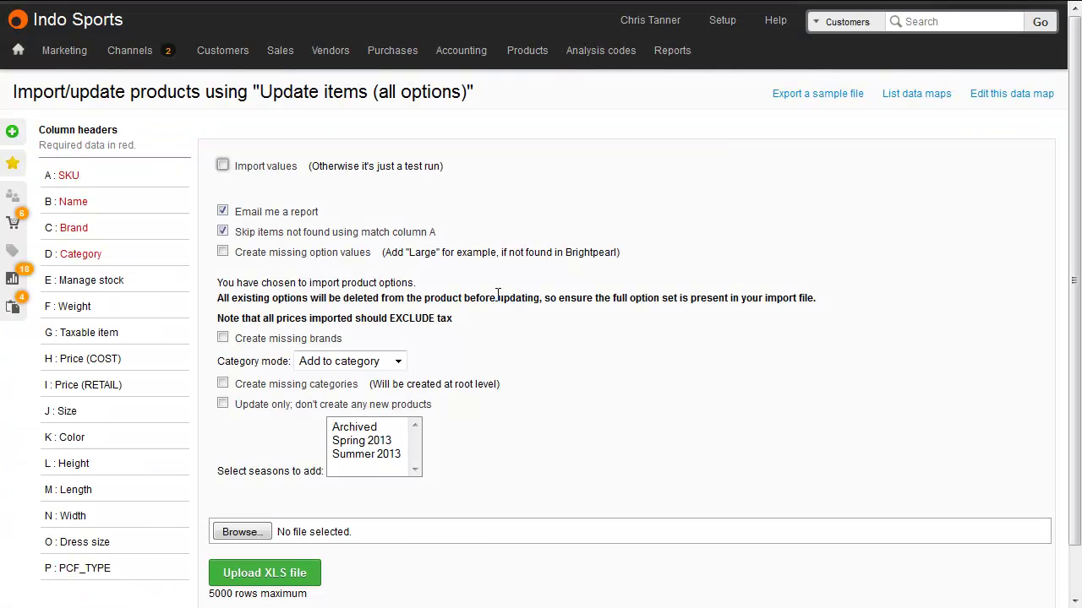
Step: Import update items.xls for real with Skip items off and Update only on
click(279, 167)
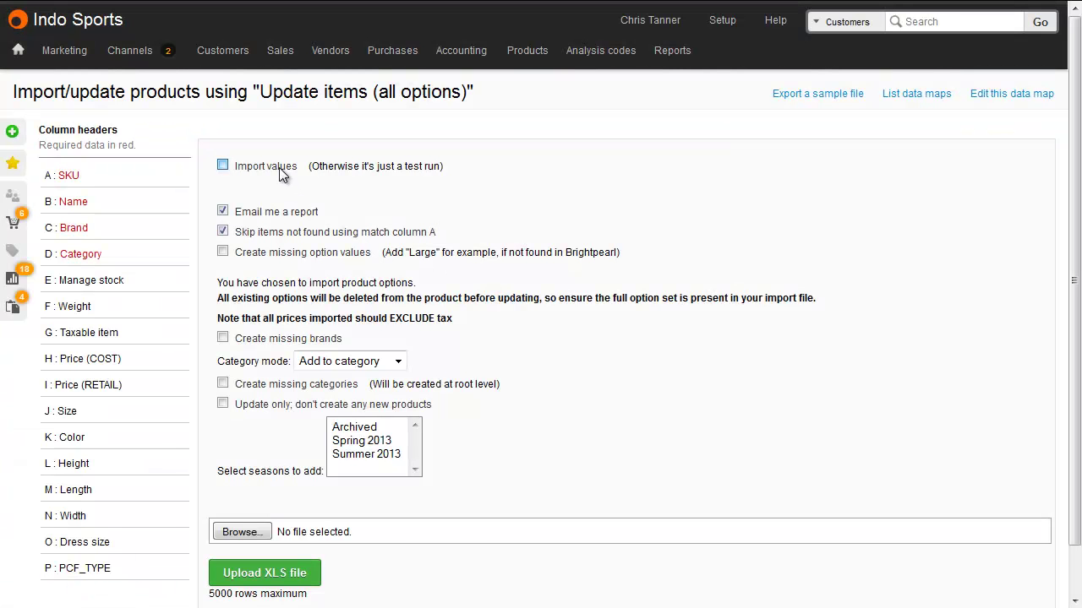
click(291, 235)
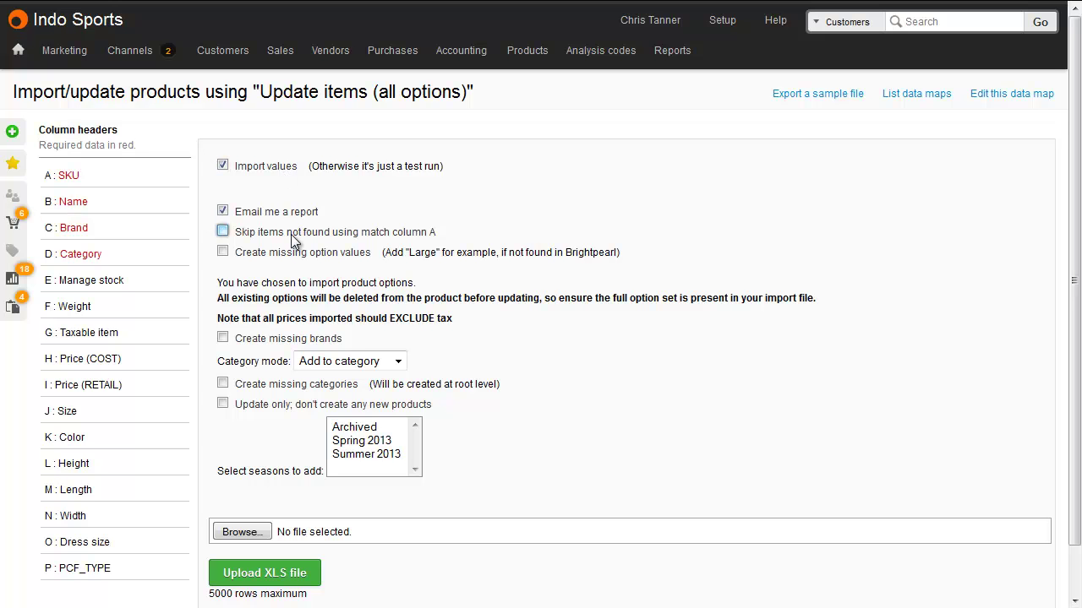
click(290, 405)
click(245, 533)
click(258, 581)
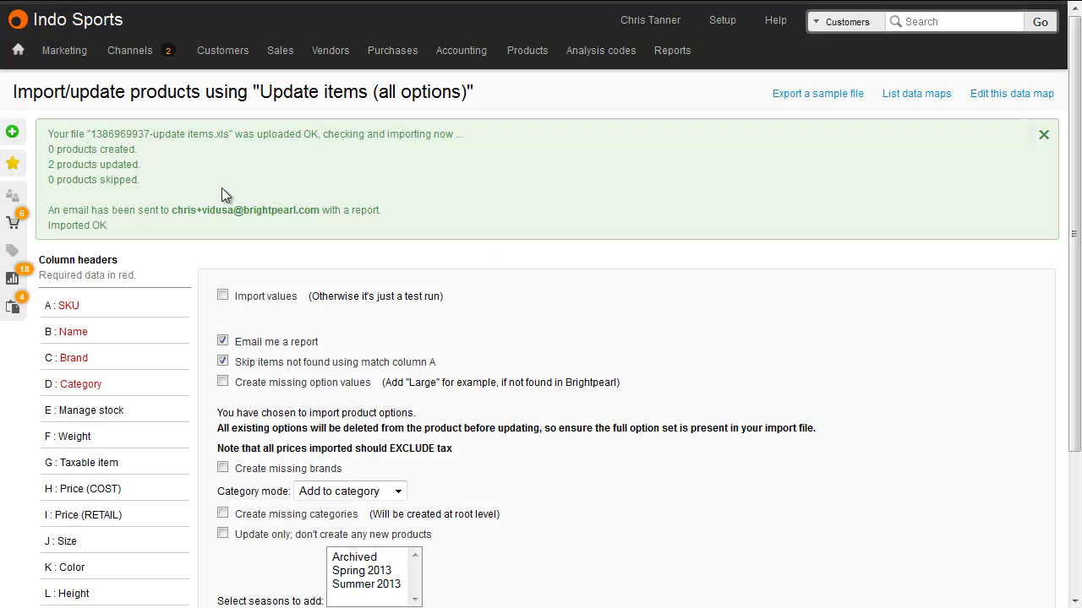
Step: Search products for 'hiking' and open Edit Variants for the small Hiking trousers (TS)
click(845, 22)
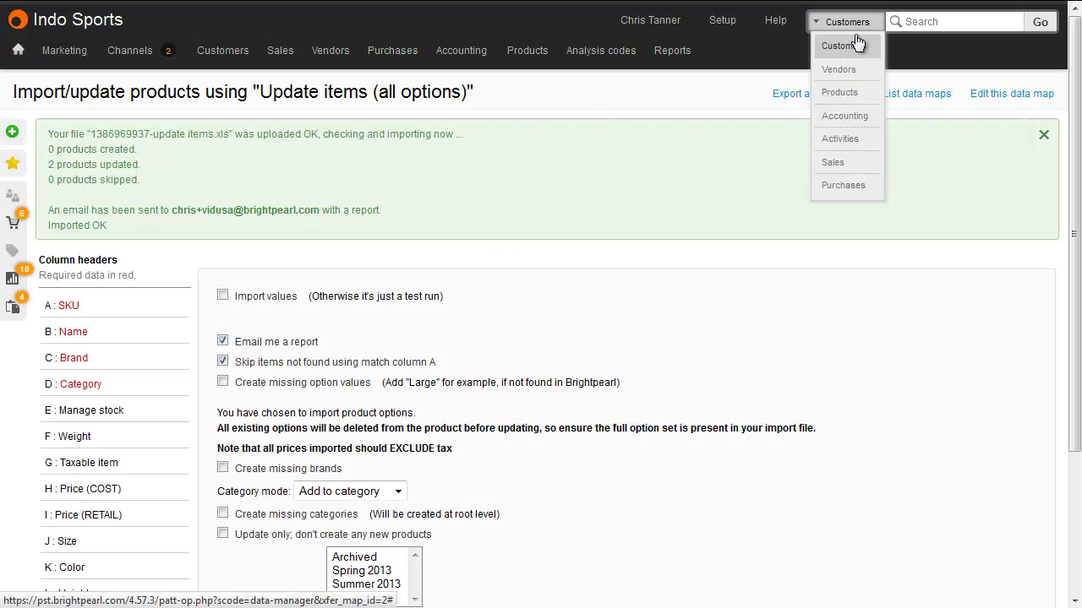
click(841, 93)
text(hiking)
click(1039, 22)
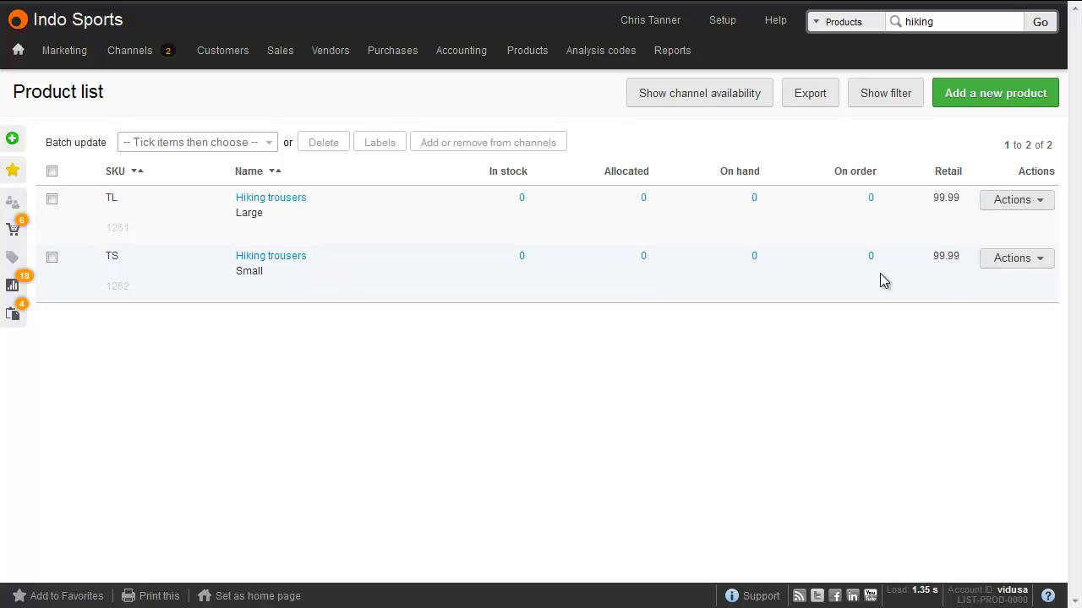
click(1006, 262)
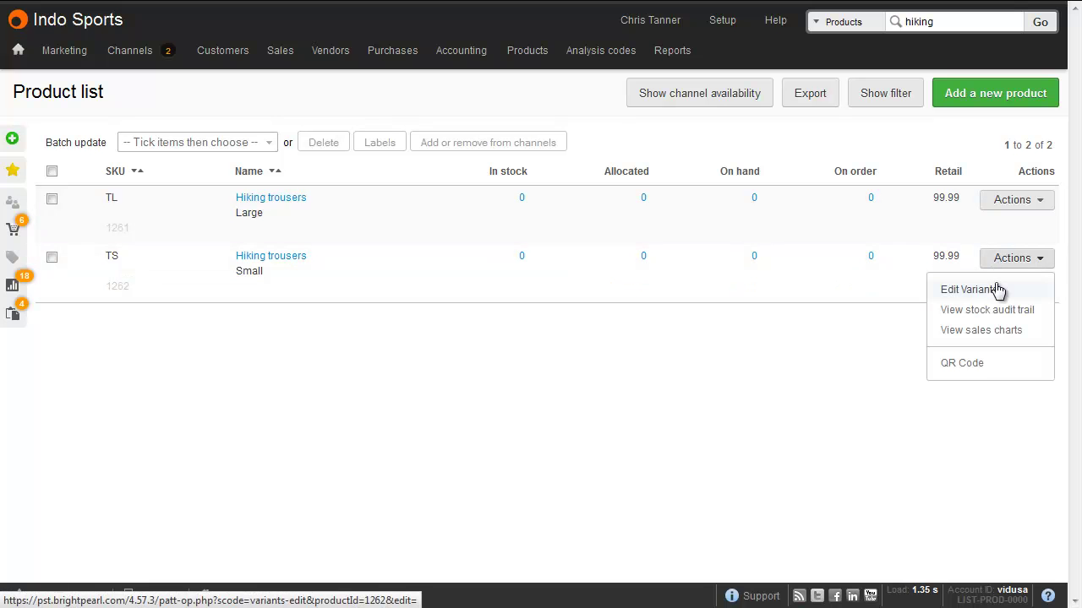
click(995, 290)
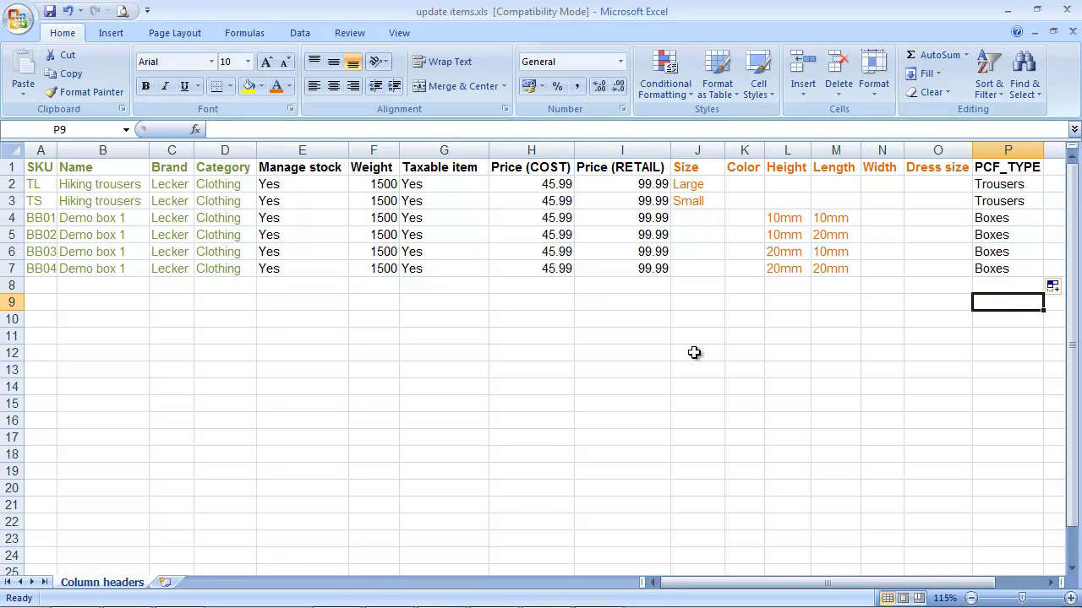
Step: Select the trousers Size values and the boxes' Height and Length values in the sheet
drag(706, 186, 714, 200)
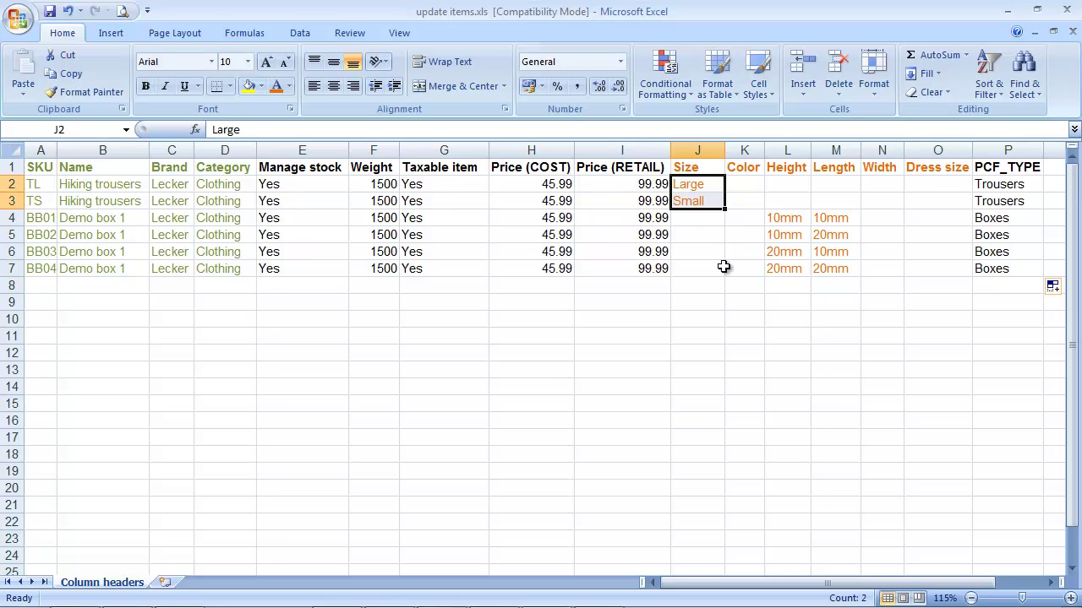
drag(782, 218, 833, 267)
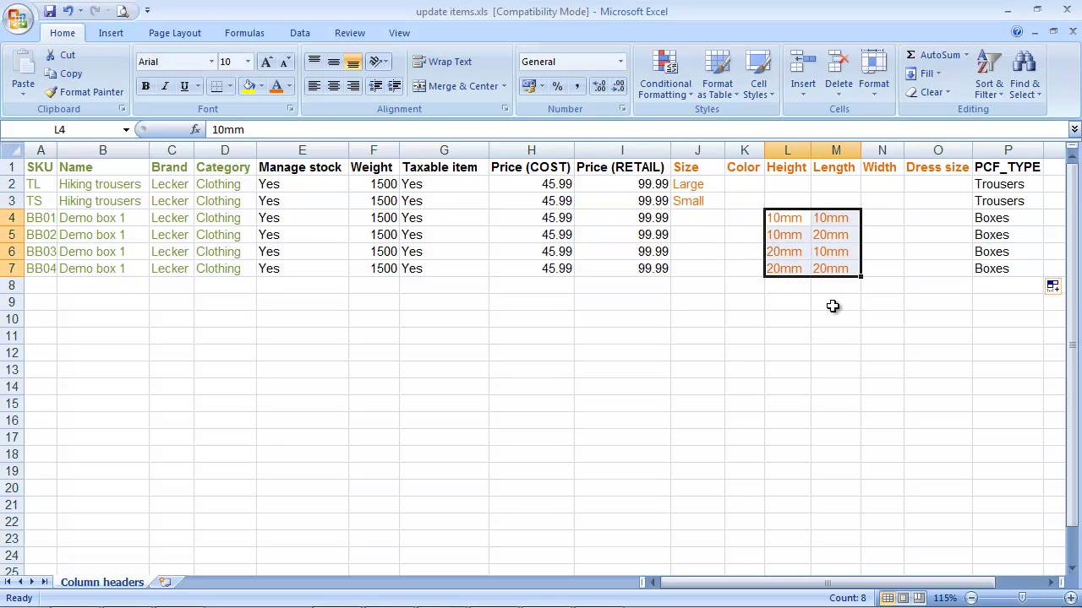
drag(694, 184, 694, 195)
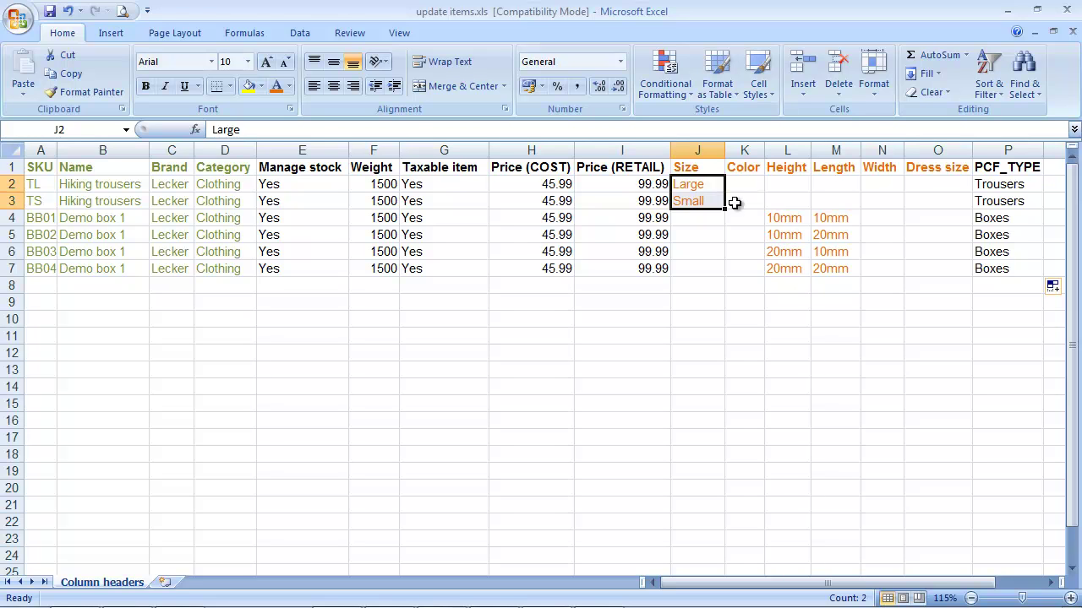
click(782, 217)
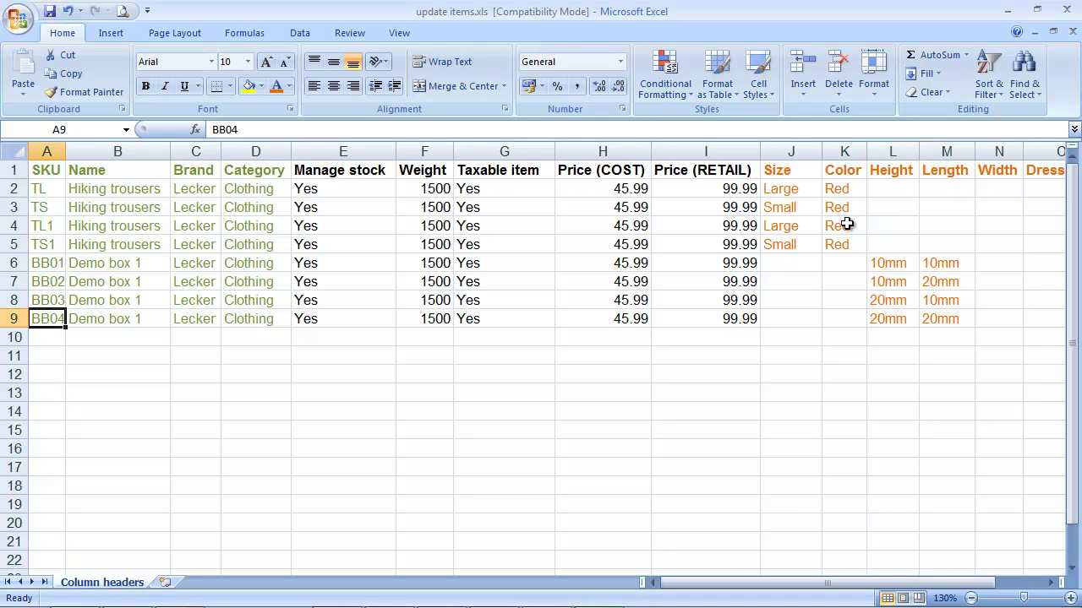
Step: Enter Blue as the colour for TL1 and TS1 in cells K4 and K5
click(846, 224)
text(Blue)
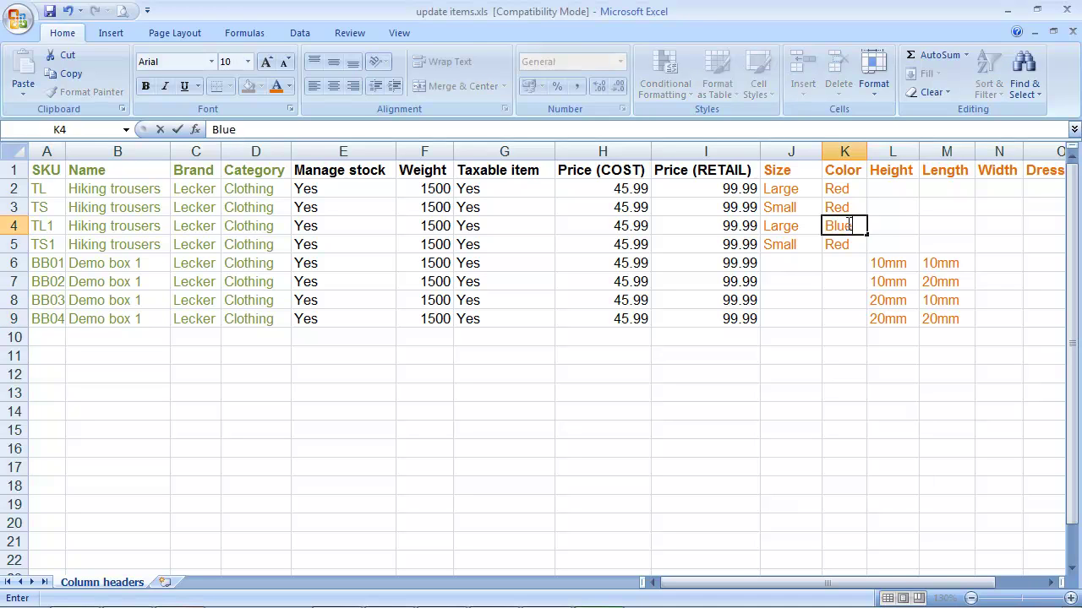
key(Return)
text(Blue)
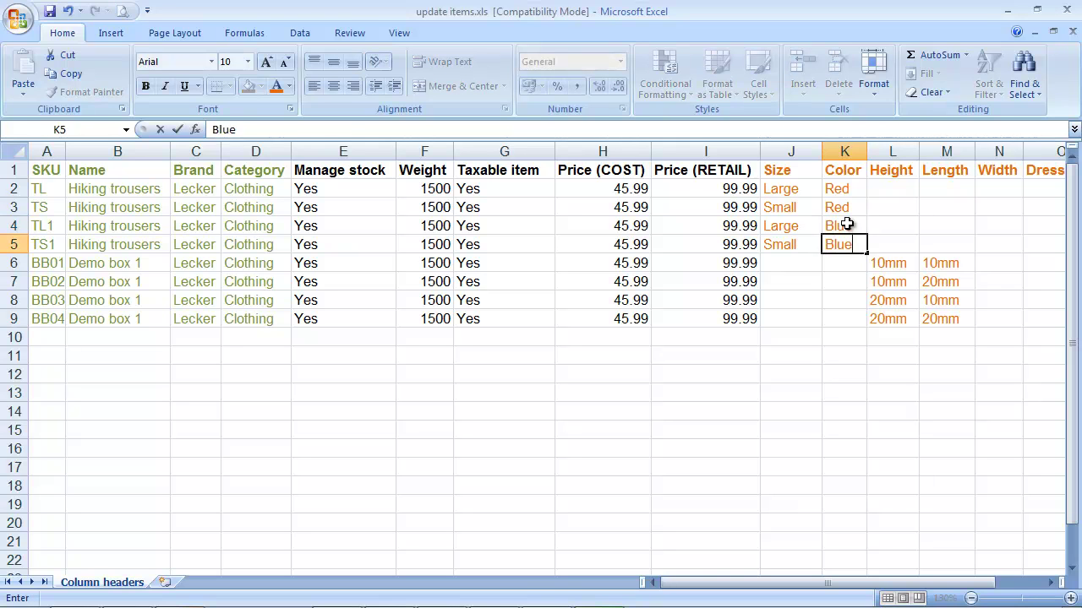
key(Return)
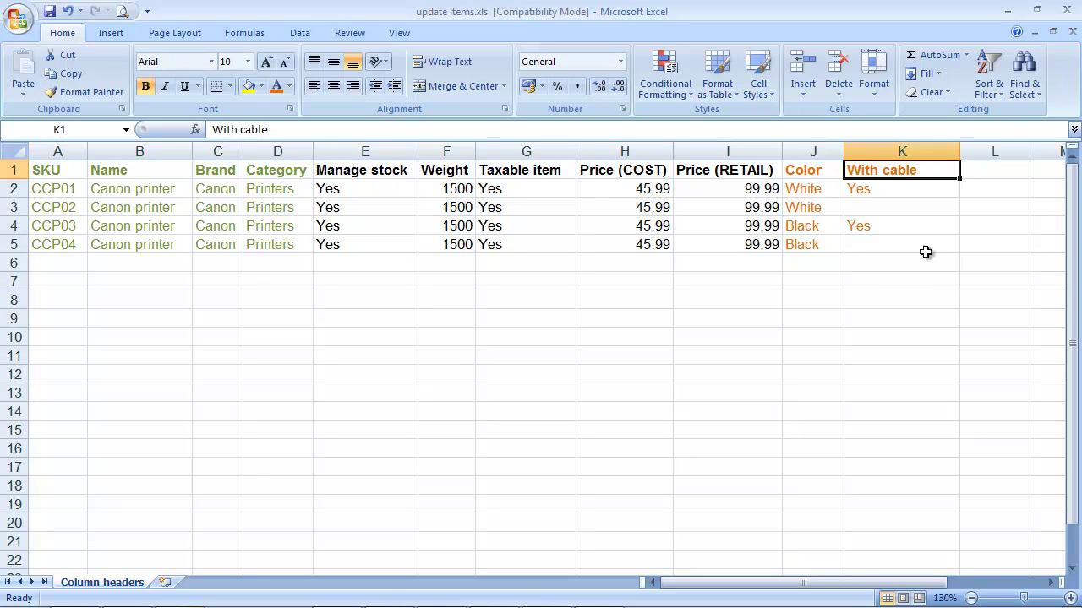
Step: Enter No under With cable for CCP02 and CCP04, then select the Color and With cable values
click(889, 209)
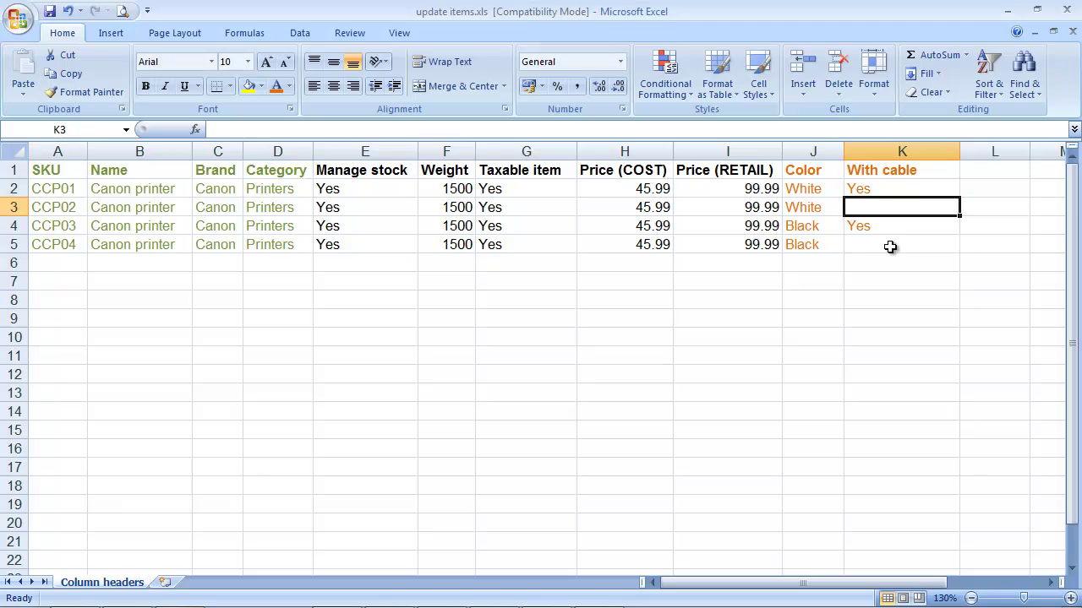
click(888, 244)
click(896, 209)
text(No)
key(Return)
key(Return)
text(N)
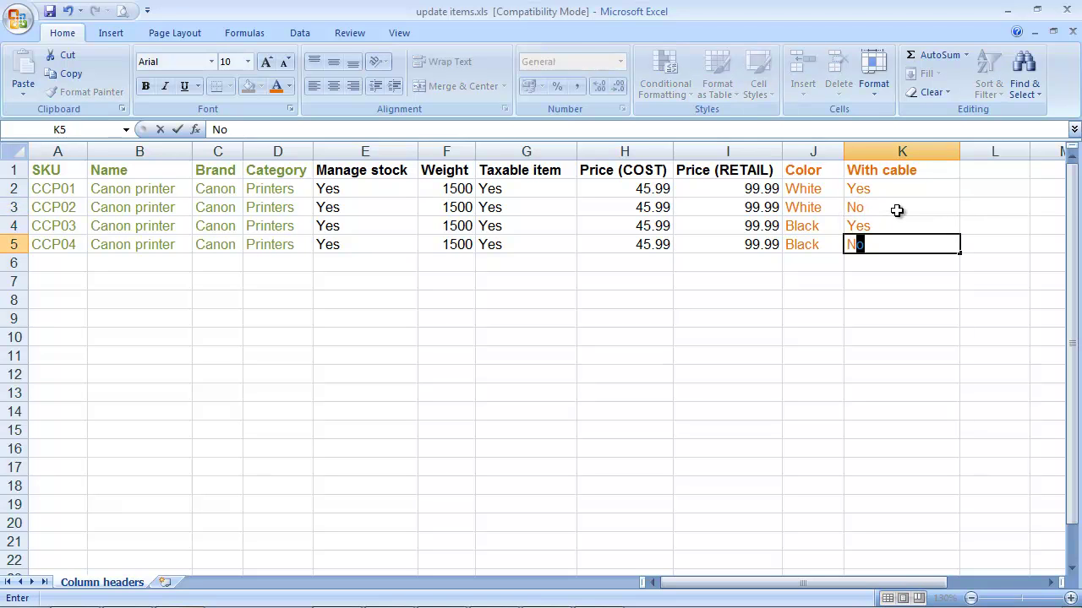
click(897, 211)
drag(807, 188, 890, 243)
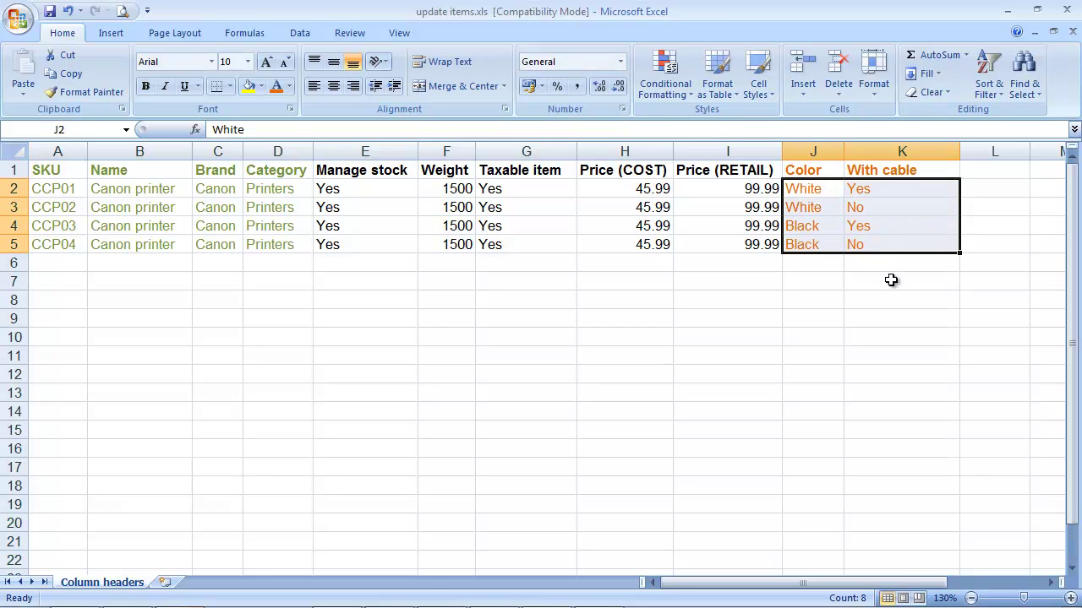